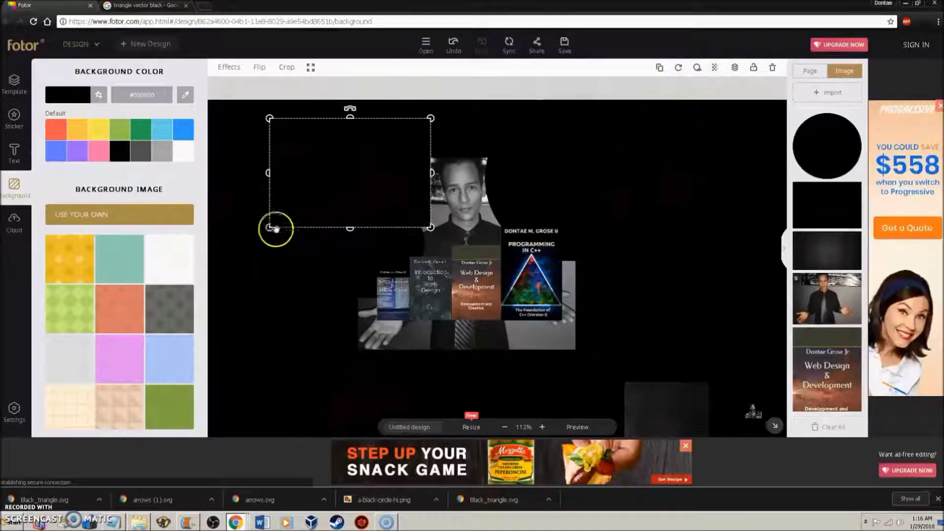
# Add a black circle, shrink it to about half its size and place it over the photo's right edge beside the C++ book
pyautogui.click(230, 91)
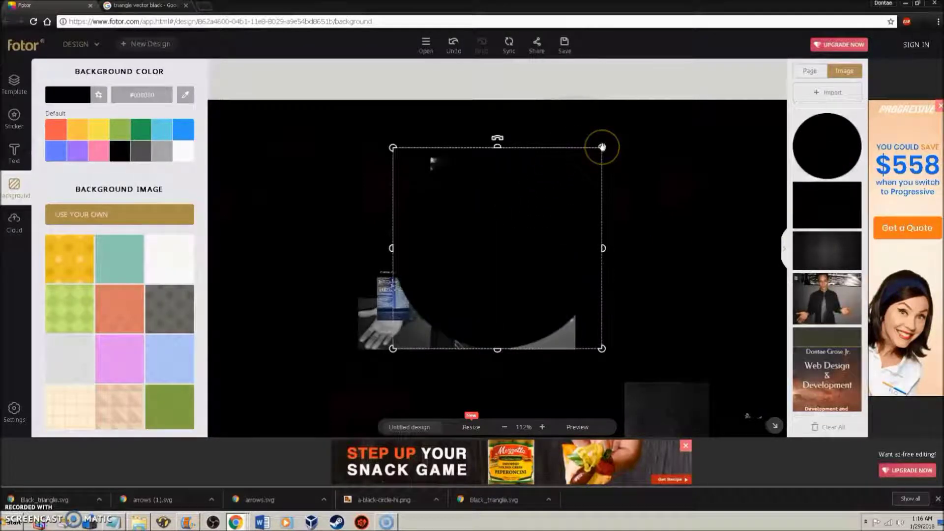
pyautogui.moveTo(600, 149); pyautogui.dragTo(500, 244)
pyautogui.click(445, 295)
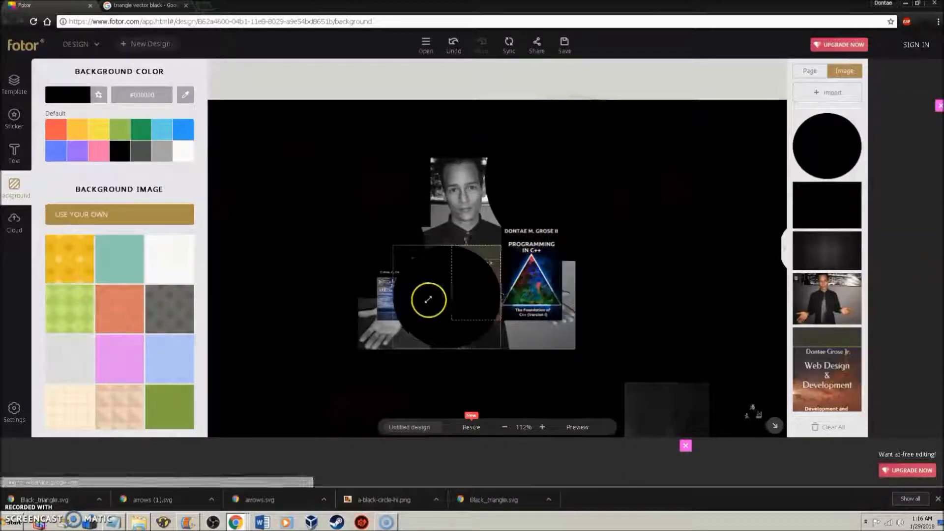
pyautogui.moveTo(427, 299); pyautogui.dragTo(578, 251)
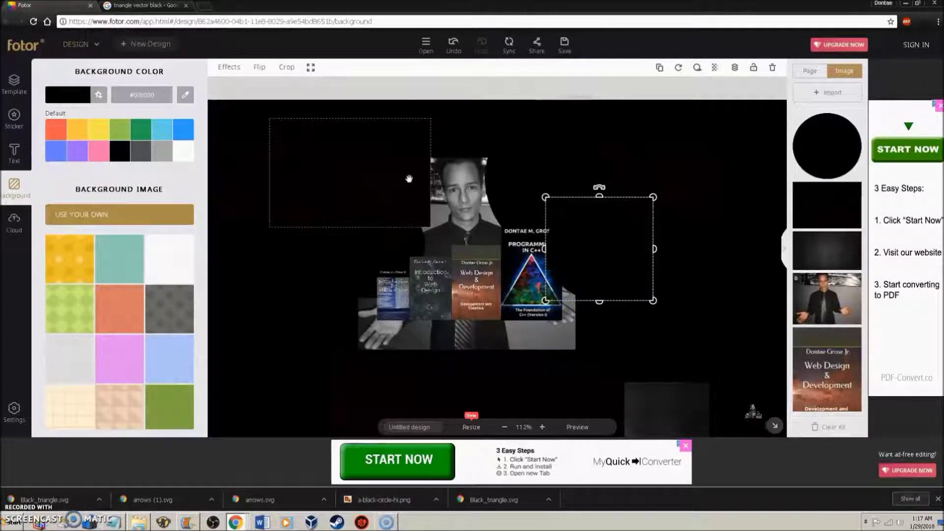
# Shift the large black rectangle slightly right to cover the background on the left side of the man's head
pyautogui.click(408, 177)
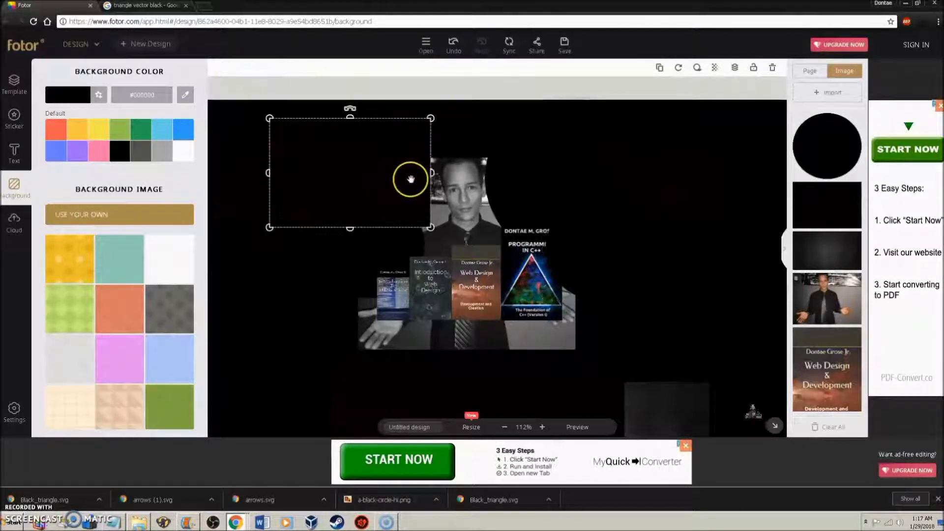
pyautogui.moveTo(375, 169); pyautogui.dragTo(377, 168)
pyautogui.click(377, 169)
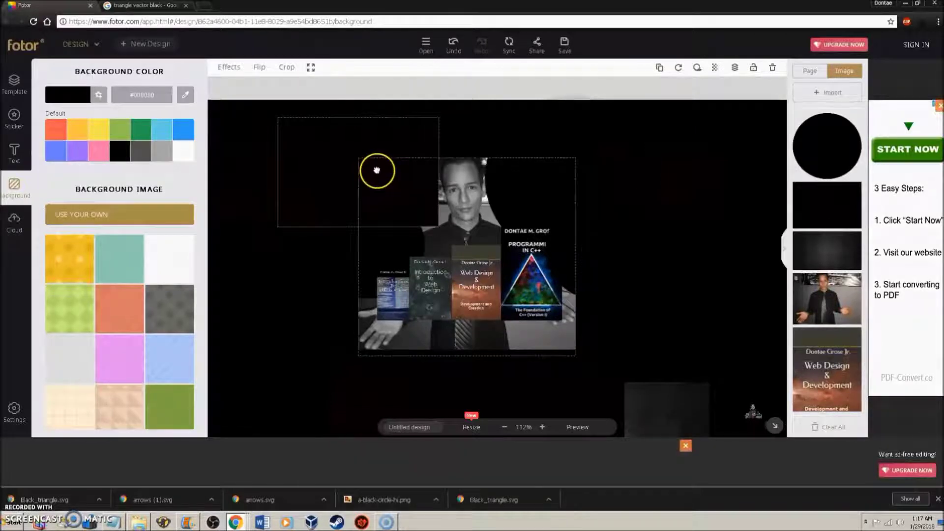
# Add another black rectangle, shrink it to a small patch and place it above the right side of the man's head
pyautogui.click(435, 224)
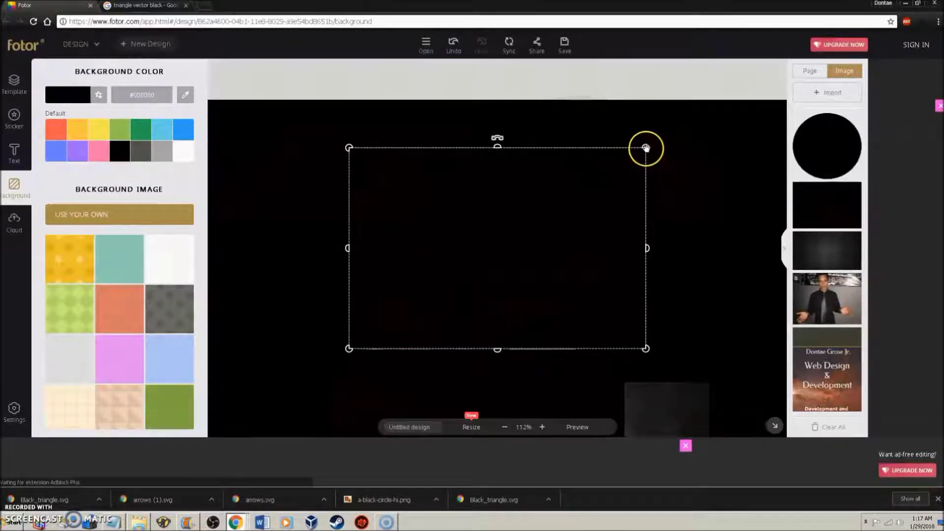
pyautogui.moveTo(647, 148); pyautogui.dragTo(492, 282)
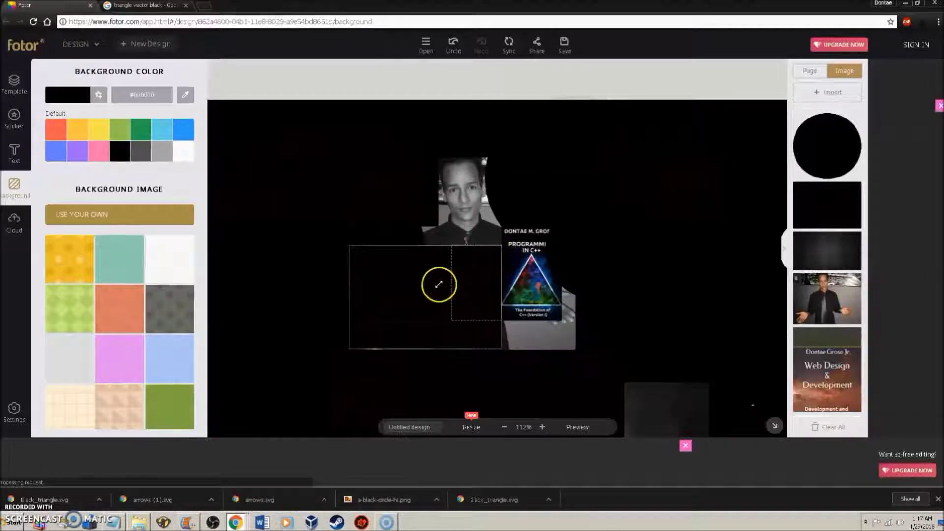
pyautogui.click(437, 281)
pyautogui.moveTo(585, 143); pyautogui.dragTo(527, 148)
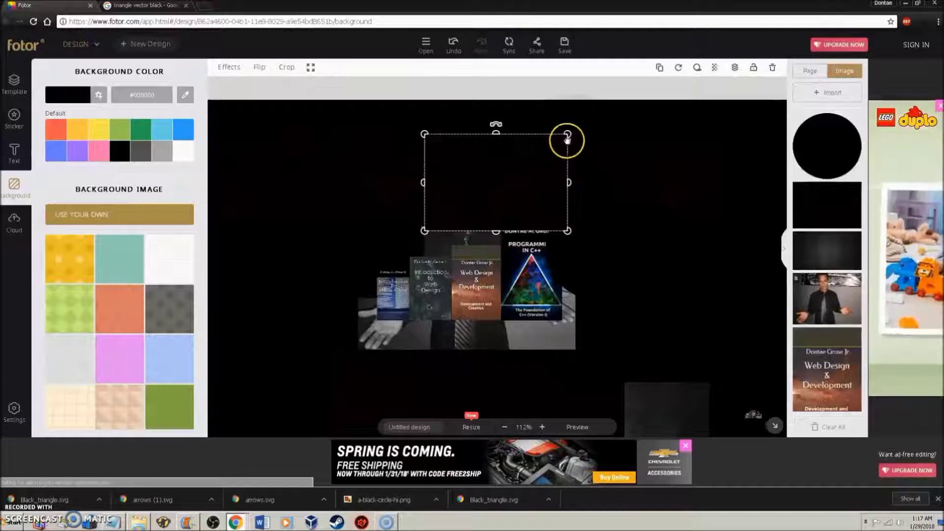
pyautogui.moveTo(565, 138); pyautogui.dragTo(501, 155)
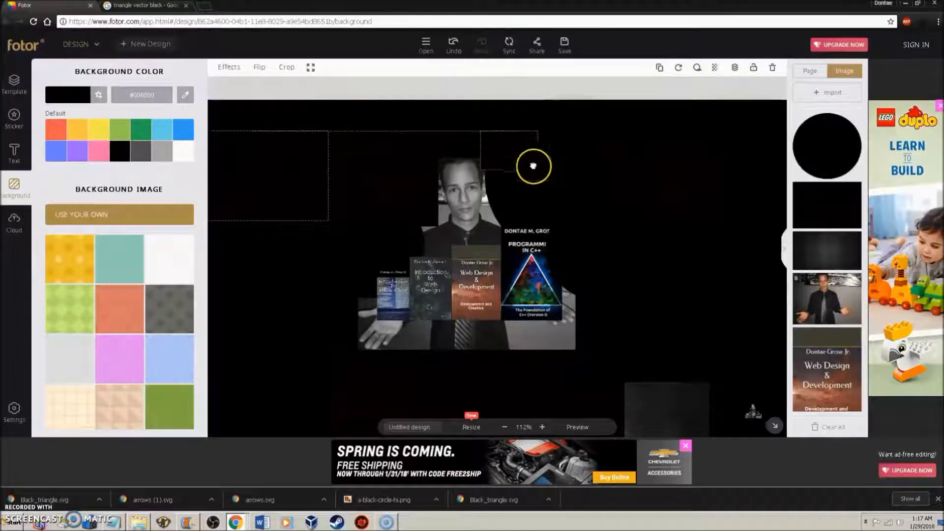
# Move the small black rectangle down one layer and lower it over the background beside the head
pyautogui.click(734, 67)
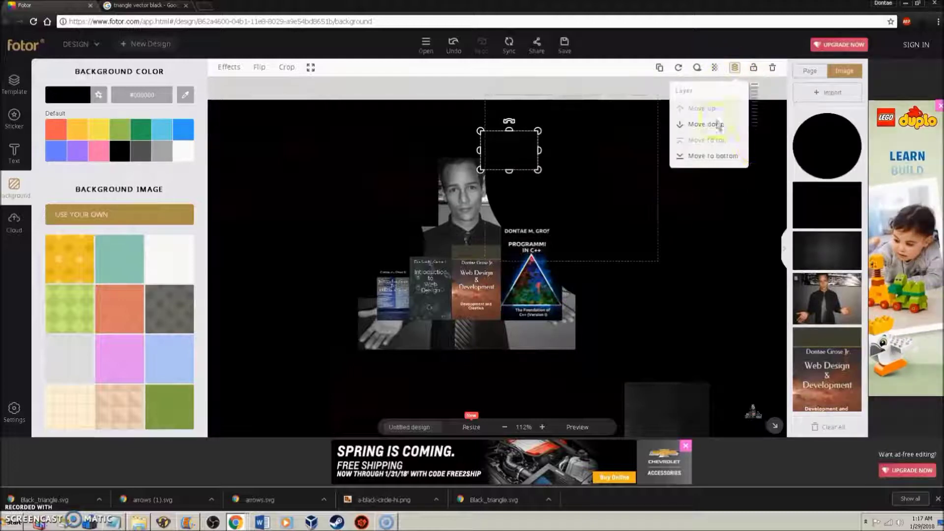
pyautogui.click(716, 126)
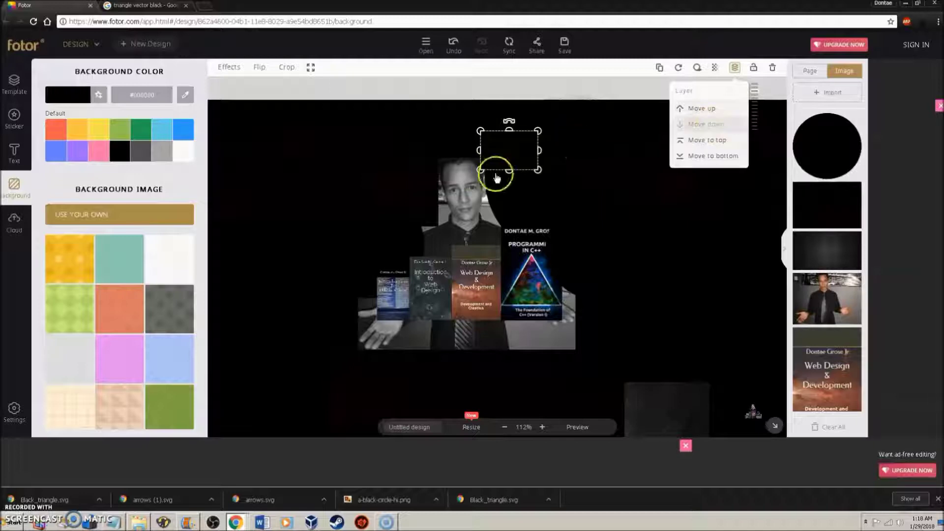
pyautogui.click(526, 211)
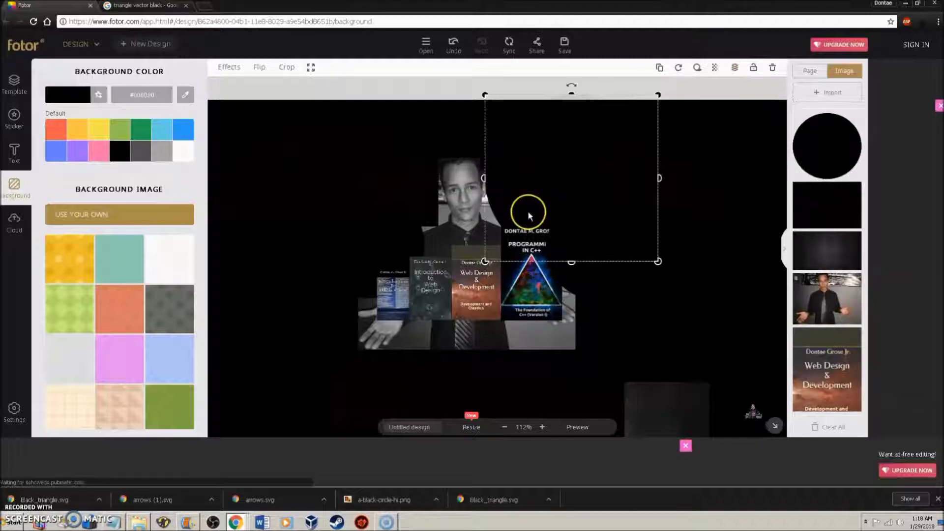
pyautogui.click(401, 194)
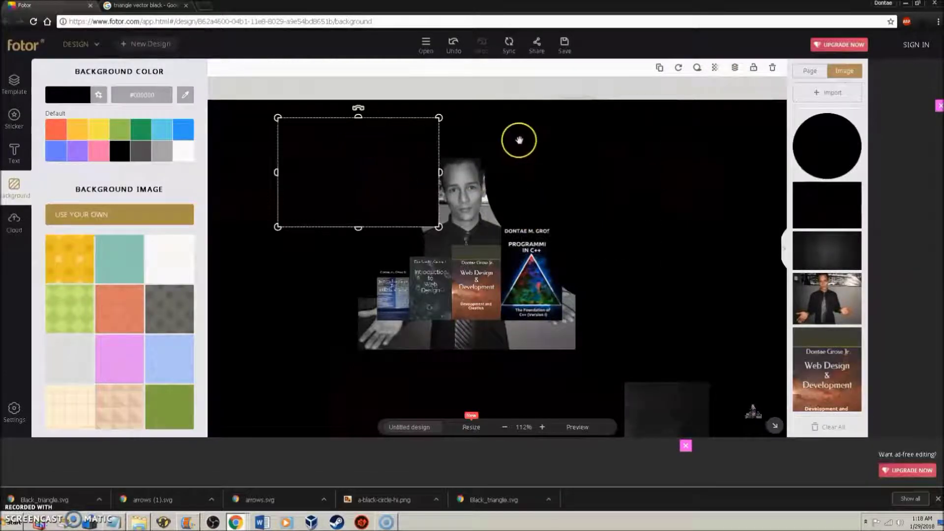
pyautogui.click(506, 165)
pyautogui.moveTo(506, 165); pyautogui.dragTo(506, 181)
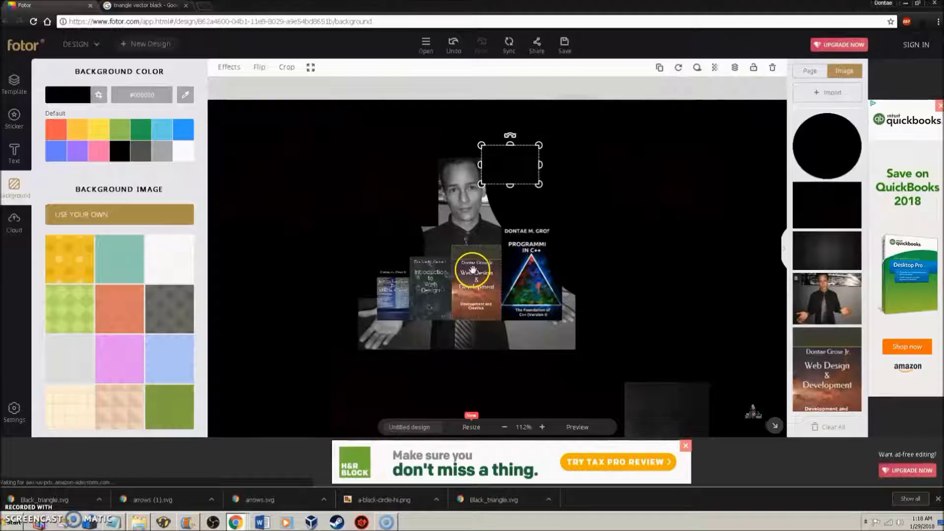
# Shift the black circle beside the C++ book away from the cover, then delete the circle
pyautogui.click(569, 267)
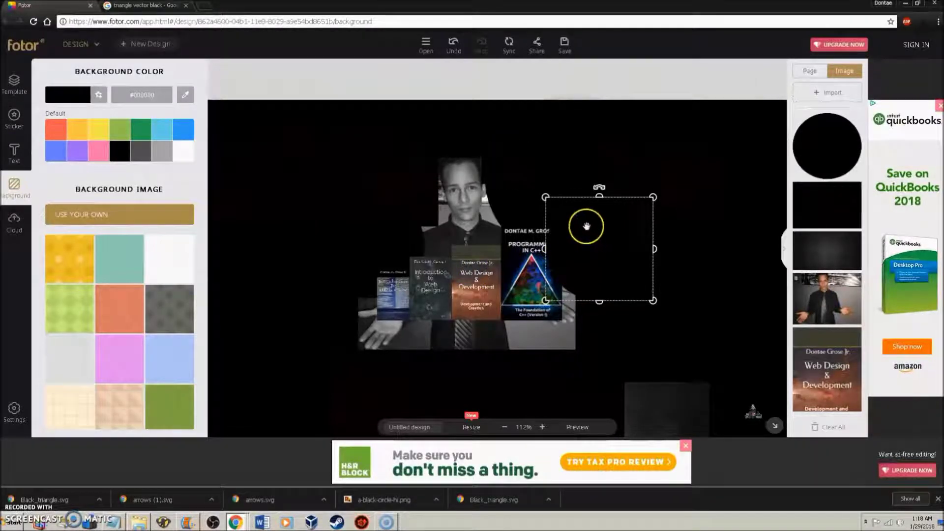
pyautogui.moveTo(601, 241); pyautogui.dragTo(615, 256)
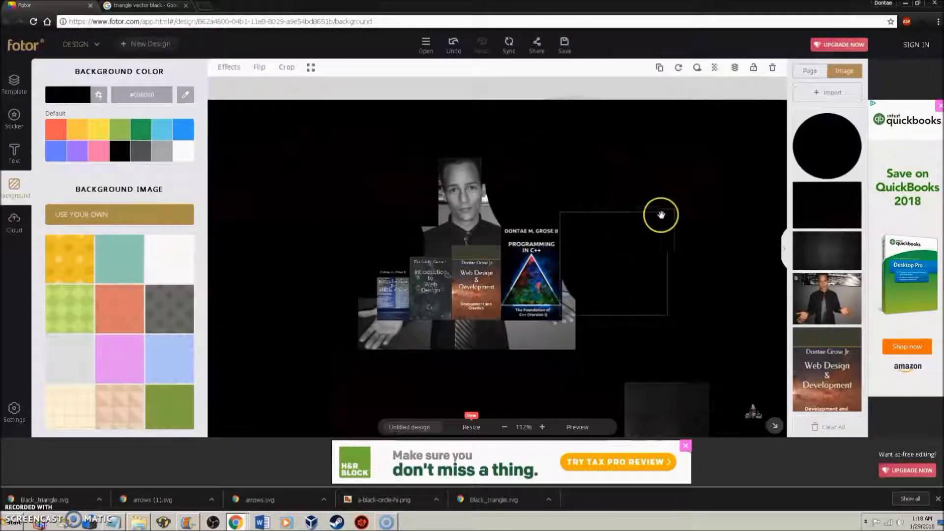
pyautogui.click(772, 67)
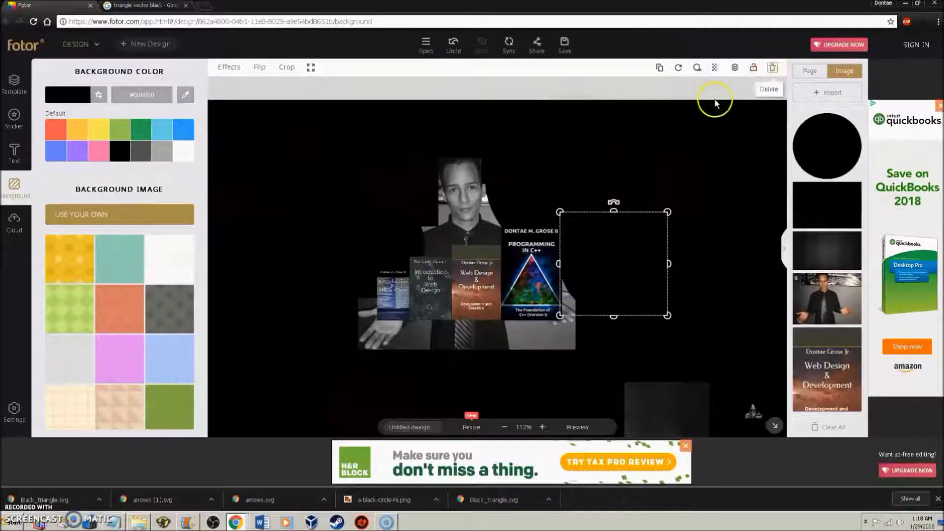
pyautogui.click(544, 254)
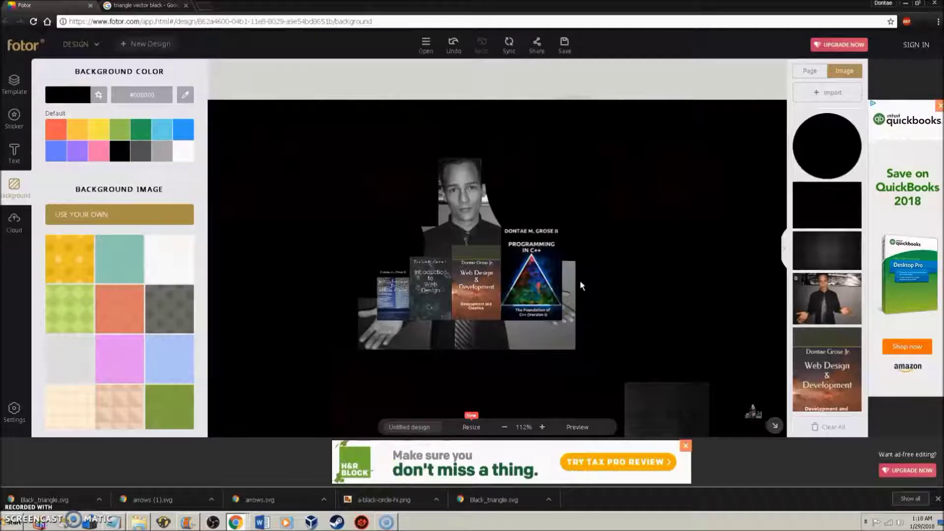
# Nudge the small black rectangle to line up closely with the right side of the man's head
pyautogui.click(506, 162)
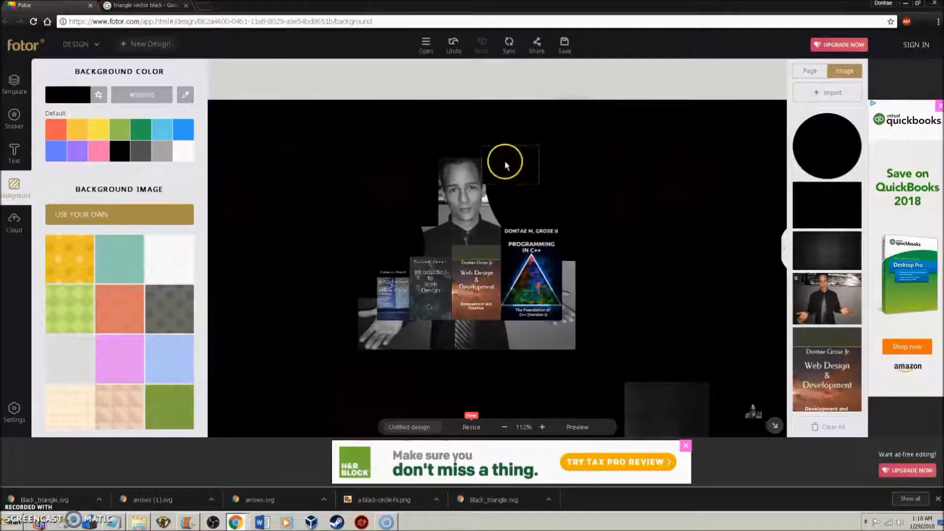
pyautogui.scroll(1, 512, 159)
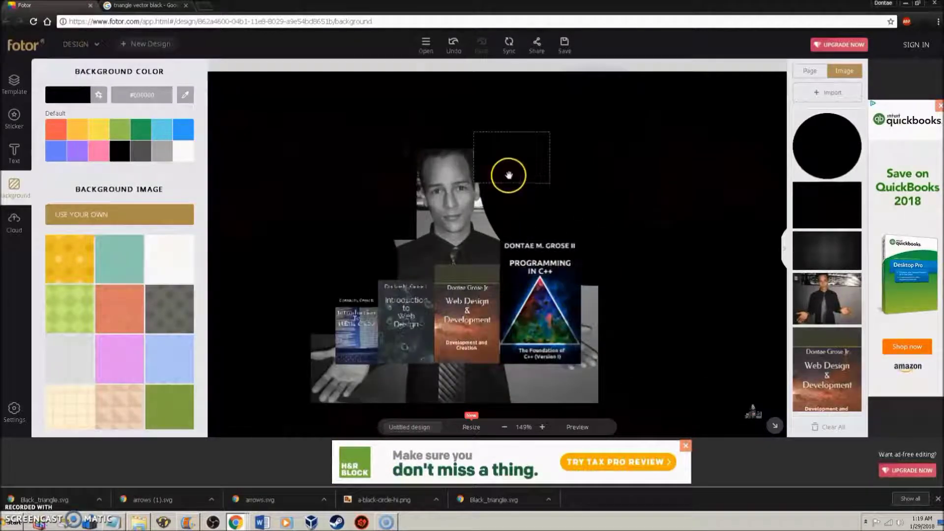
pyautogui.scroll(1, 501, 153)
pyautogui.scroll(1, 427, 123)
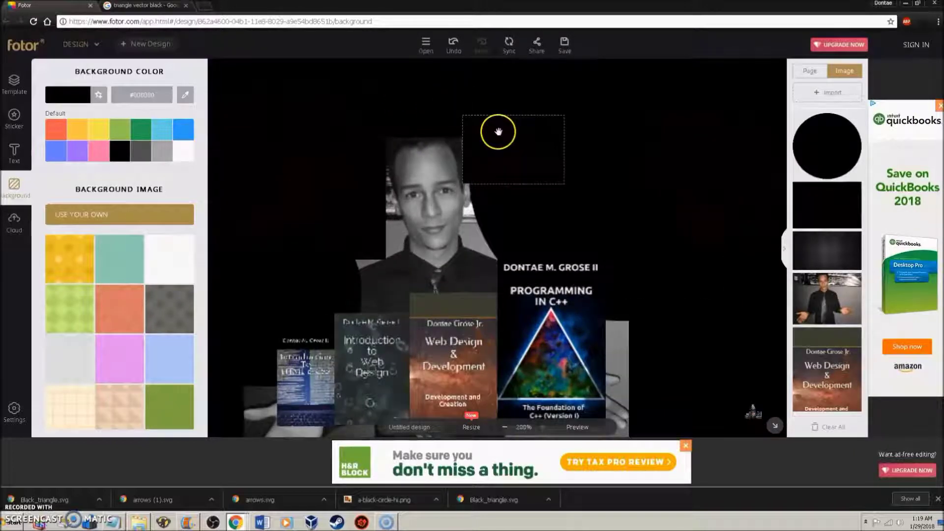
pyautogui.click(500, 132)
pyautogui.moveTo(502, 132); pyautogui.dragTo(512, 152)
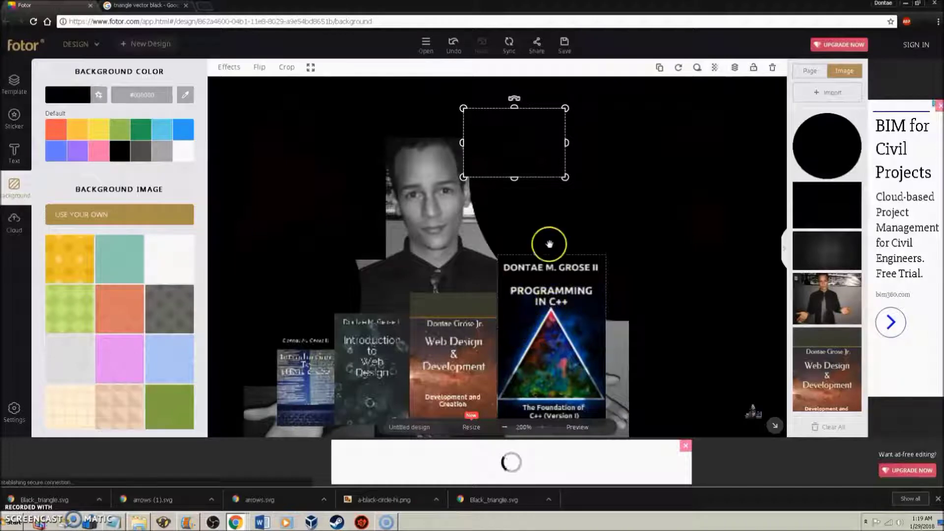
# Add a new black circle and shrink it to about a quarter of its inserted size
pyautogui.click(856, 146)
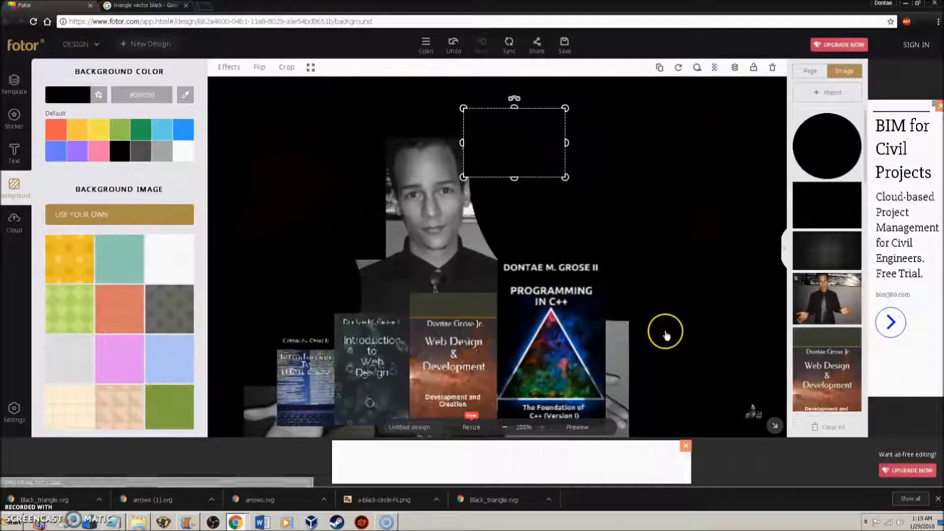
pyautogui.click(810, 146)
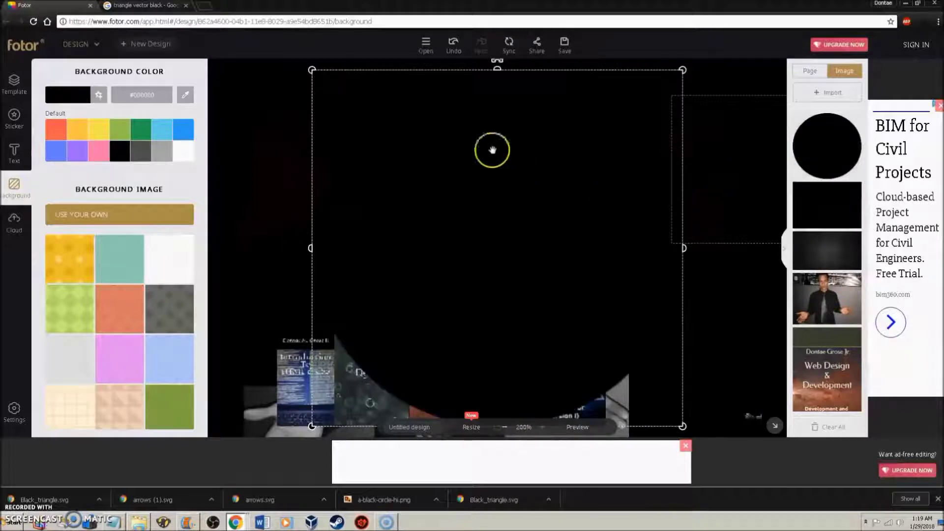
pyautogui.moveTo(684, 70); pyautogui.dragTo(404, 339)
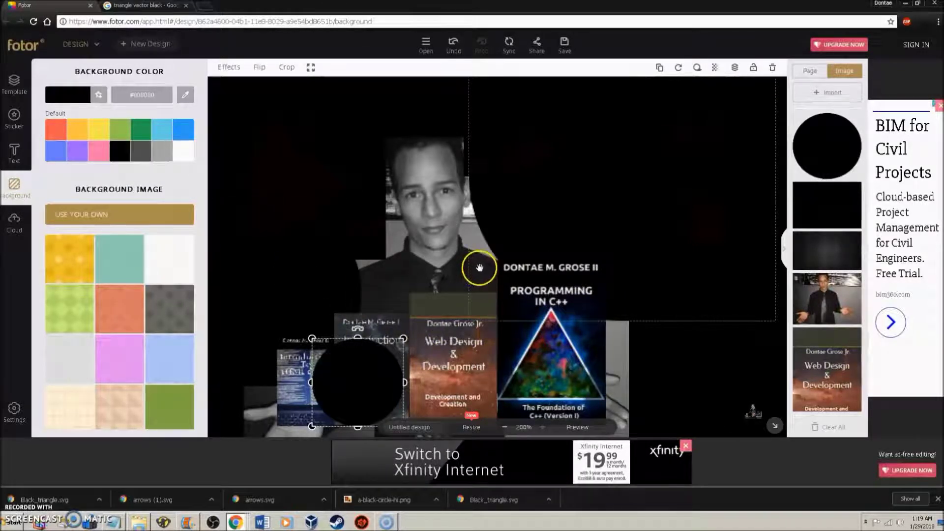
pyautogui.scroll(-1, 457, 266)
pyautogui.scroll(-1, 589, 180)
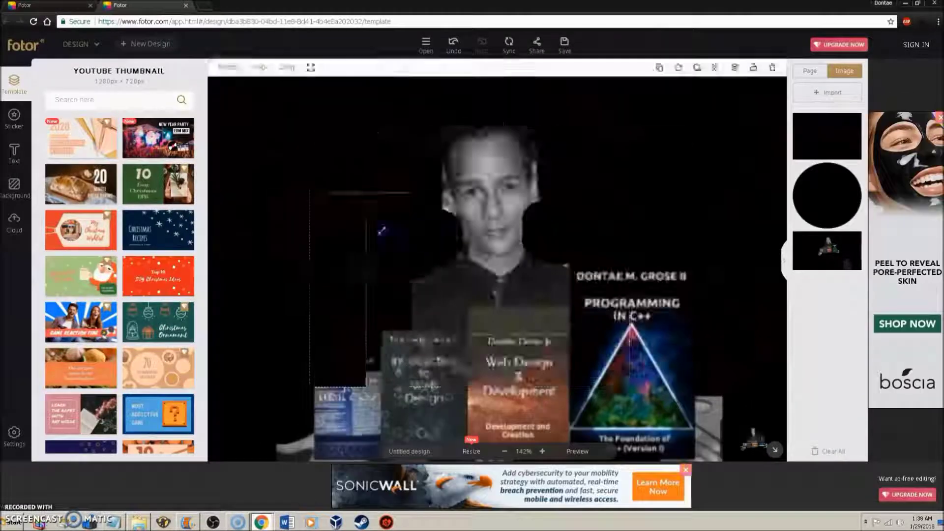
# Place small black circles beside the ear and neck on the right of the face to mask the remaining background
pyautogui.moveTo(832, 200); pyautogui.dragTo(549, 156)
pyautogui.scroll(5, 588, 216)
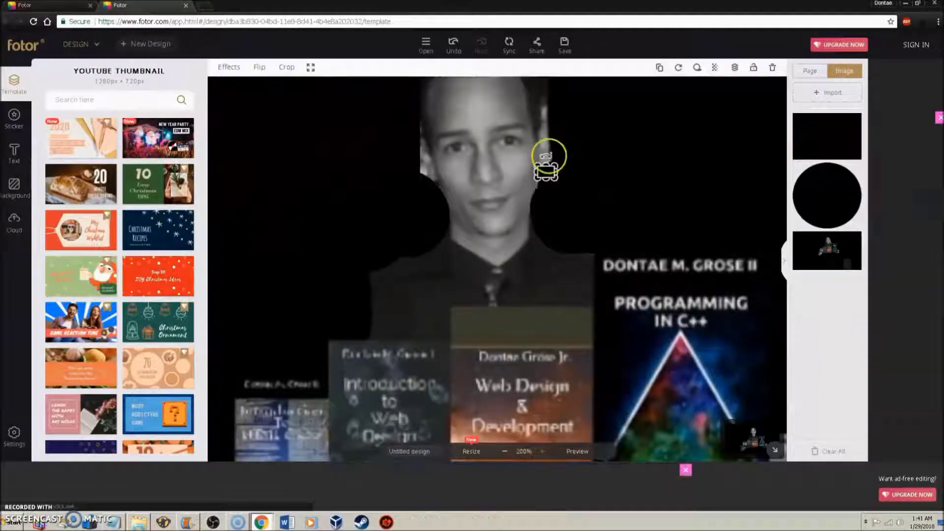
pyautogui.click(402, 164)
pyautogui.moveTo(545, 111); pyautogui.dragTo(543, 89)
pyautogui.moveTo(831, 199); pyautogui.dragTo(565, 194)
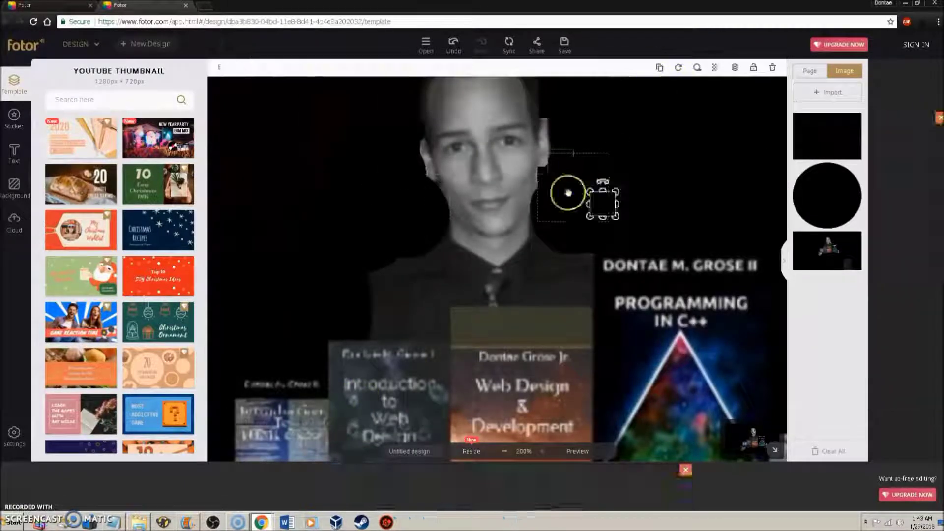
# Place a black circle over the background beside the hand next to the C++ book
pyautogui.scroll(-5, 480, 363)
pyautogui.scroll(3, 480, 362)
pyautogui.scroll(-2, 460, 430)
pyautogui.scroll(4, 460, 431)
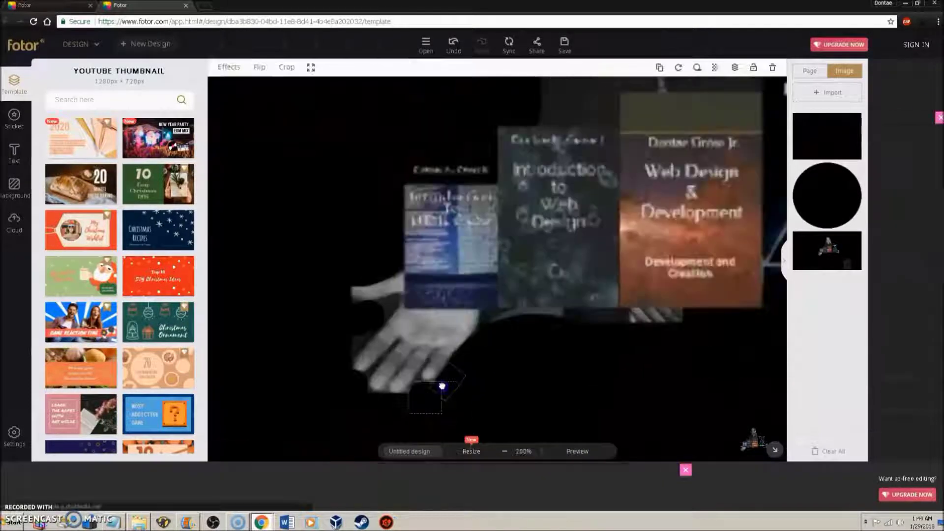
pyautogui.moveTo(343, 314); pyautogui.dragTo(577, 339)
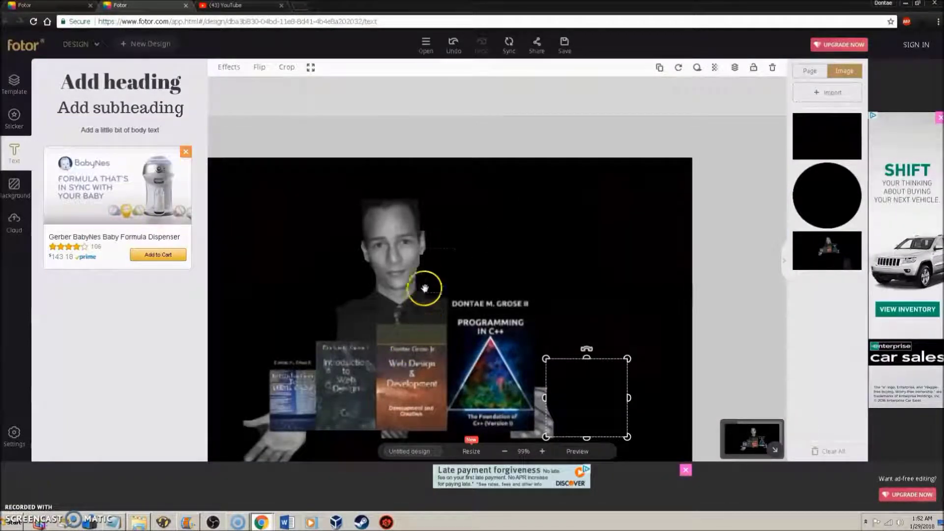
# Shrink the black circle beside the hand next to the C++ book to less than half its size
pyautogui.scroll(3, 418, 273)
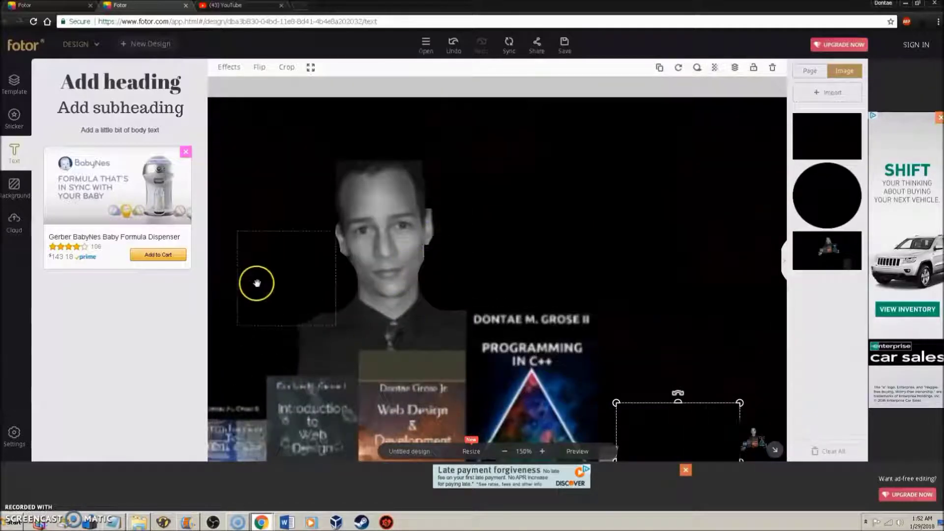
pyautogui.scroll(-3, 231, 408)
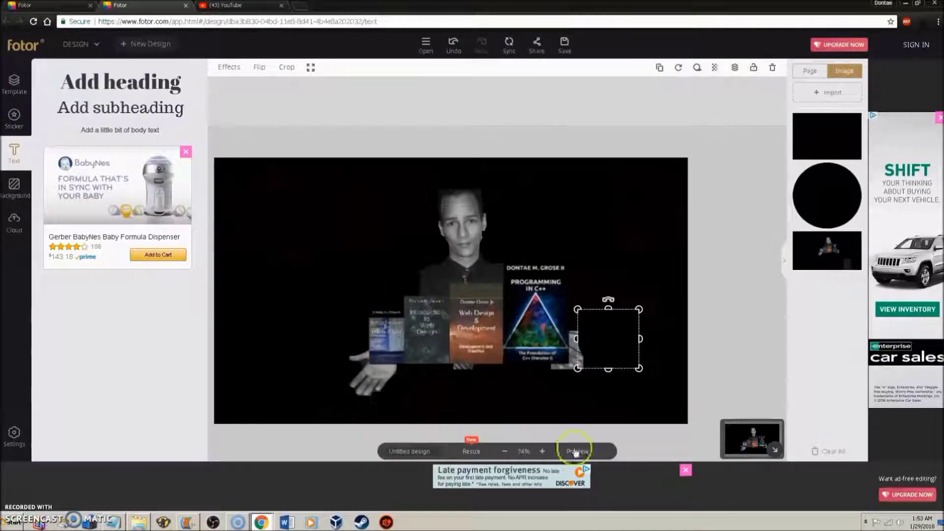
pyautogui.scroll(5, 621, 352)
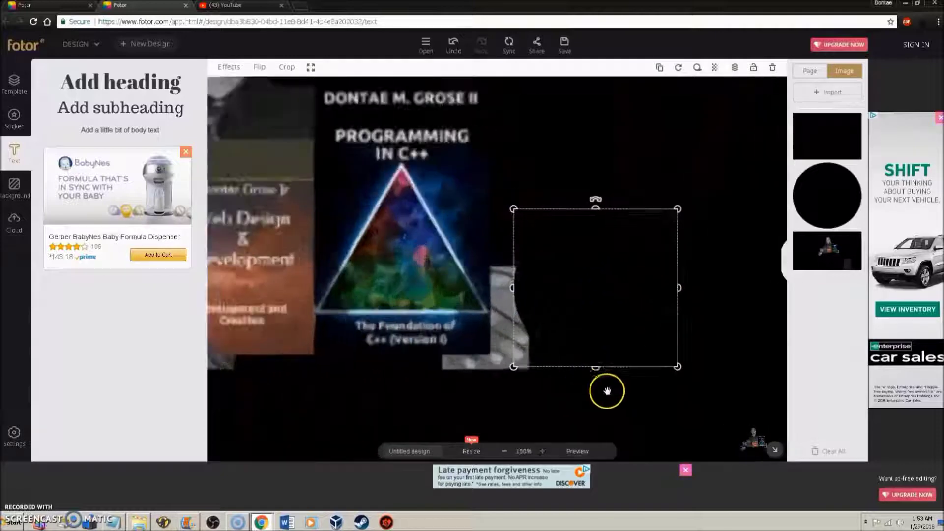
pyautogui.moveTo(677, 208); pyautogui.dragTo(572, 280)
# Move the shrunken circle up along the hand's outer edge and place a clone just below it
pyautogui.click(538, 347)
pyautogui.moveTo(536, 321); pyautogui.dragTo(535, 272)
pyautogui.click(667, 69)
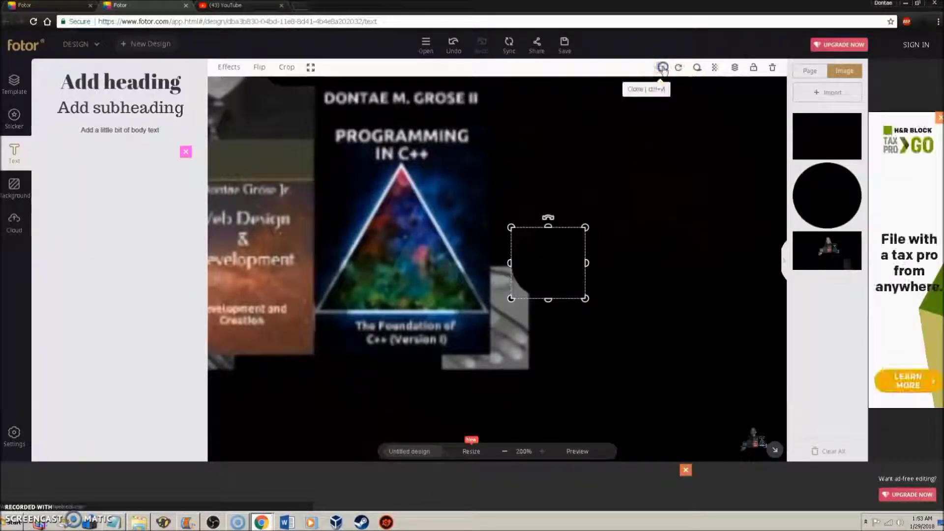
pyautogui.moveTo(580, 289)
pyautogui.mouseDown()
pyautogui.moveTo(553, 295)
pyautogui.moveTo(563, 288)
pyautogui.mouseUp()
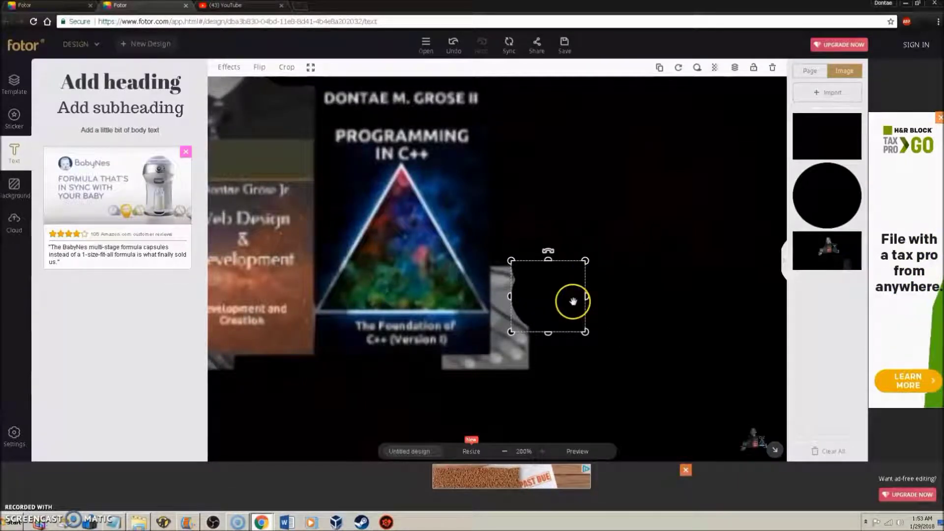
# Nudge the black circle beside the hand next to the C++ book slightly downward
pyautogui.moveTo(574, 302); pyautogui.dragTo(572, 306)
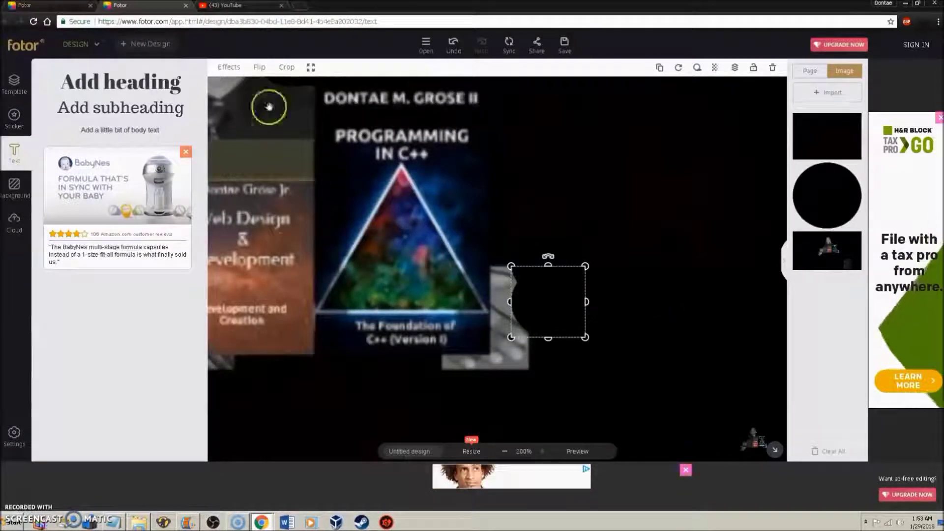
pyautogui.scroll(-1, 361, 243)
pyautogui.scroll(-1, 362, 243)
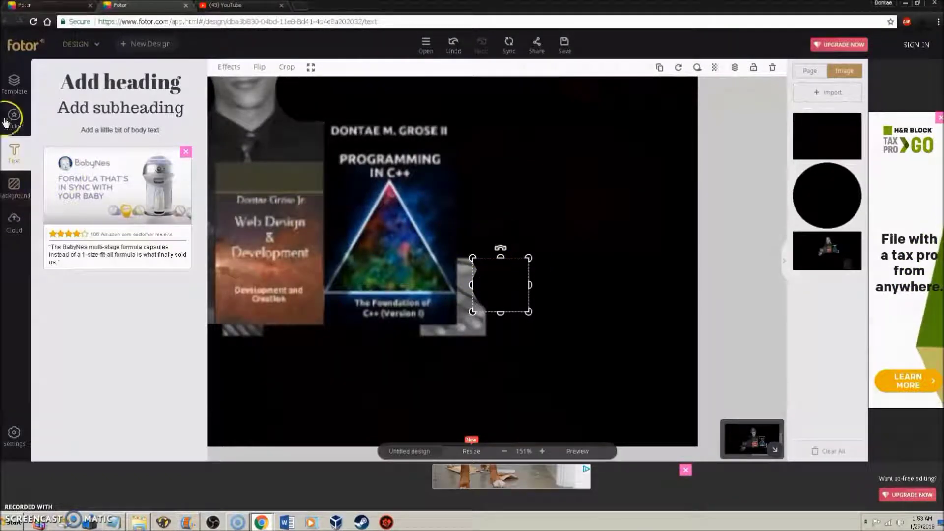
pyautogui.click(19, 196)
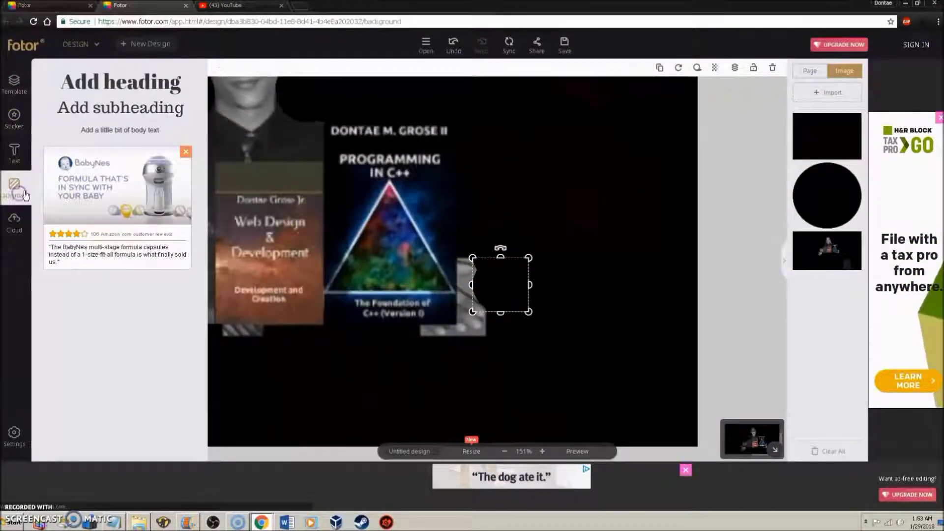
pyautogui.click(12, 127)
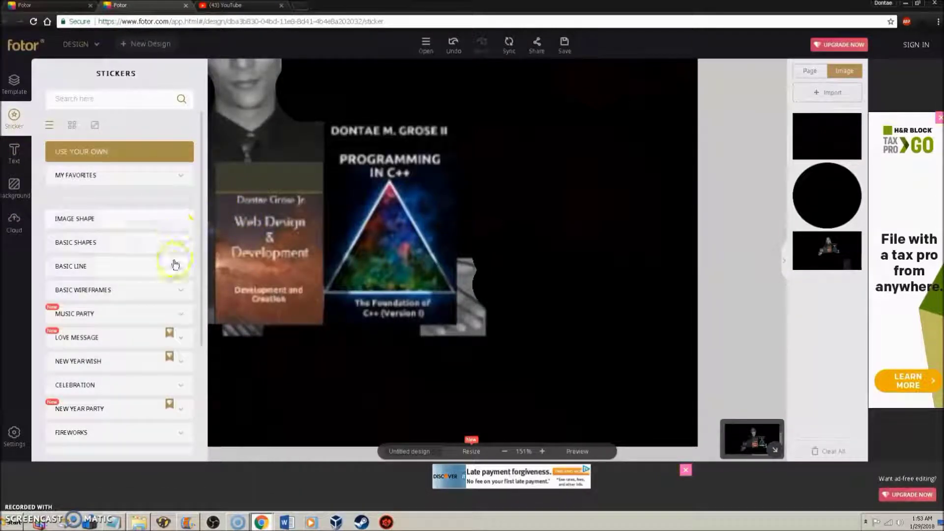
pyautogui.scroll(-3, 148, 265)
# Add the imported black rectangle to the design and shrink it to a small masking patch
pyautogui.scroll(2, 234, 221)
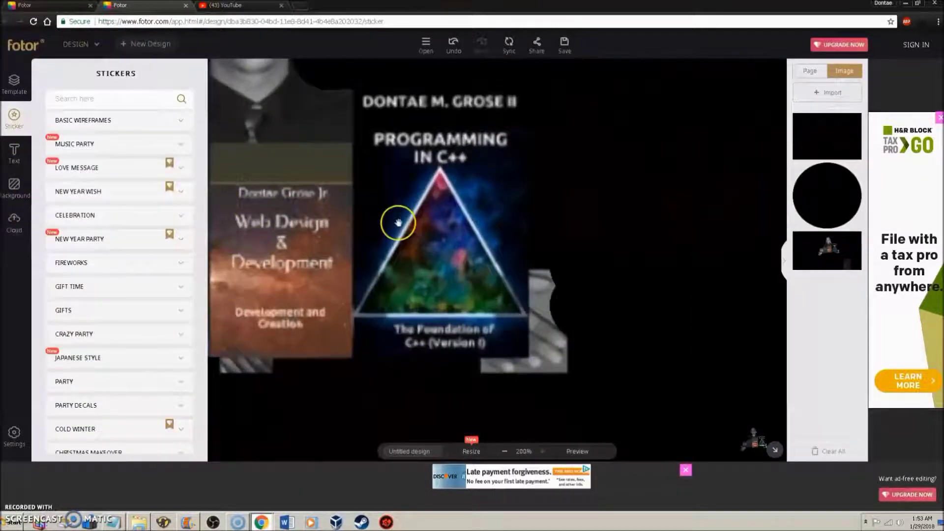
pyautogui.click(800, 144)
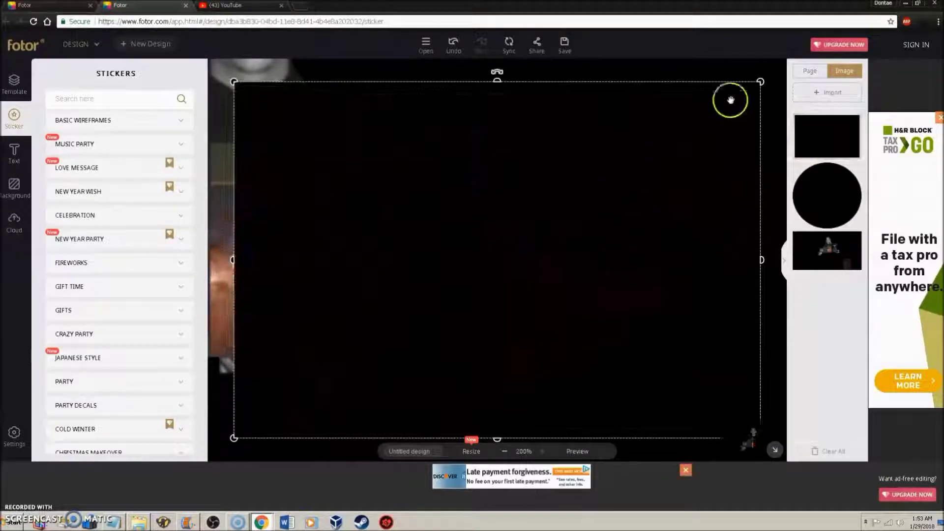
pyautogui.moveTo(762, 81); pyautogui.dragTo(322, 379)
pyautogui.moveTo(615, 270); pyautogui.dragTo(553, 253)
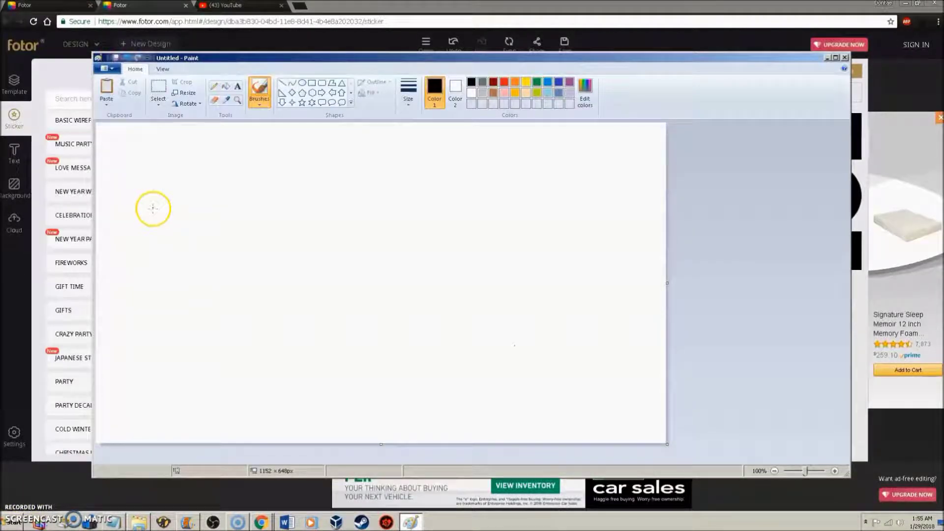
# Download the masked design from Fotor and return to the blank Paint canvas
pyautogui.click(258, 15)
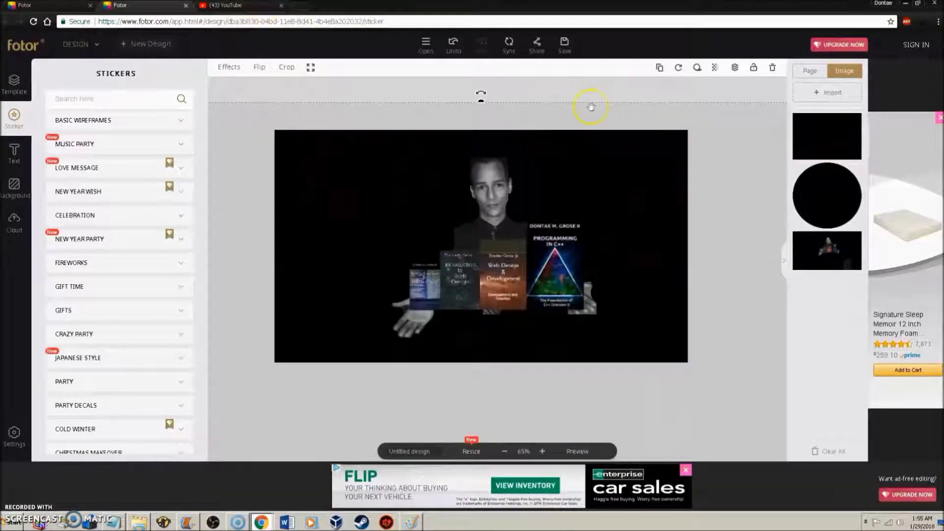
pyautogui.click(564, 46)
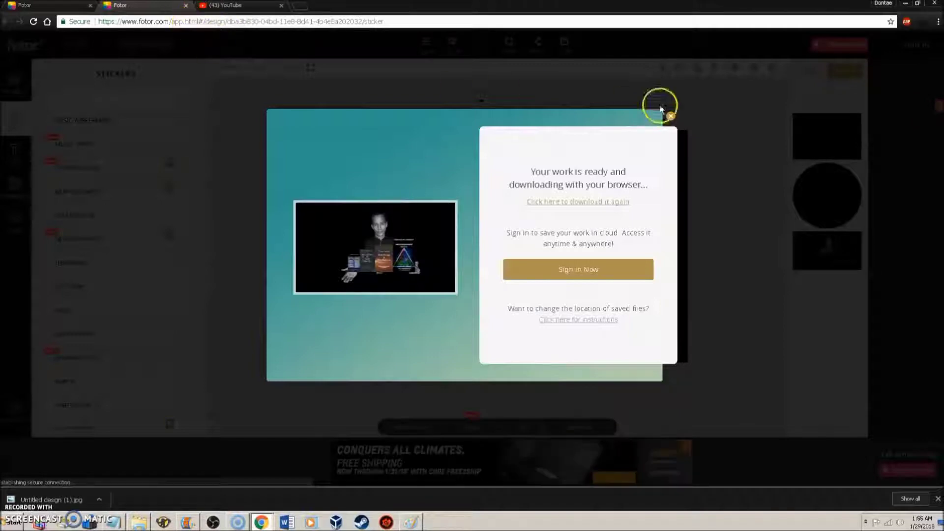
pyautogui.click(406, 238)
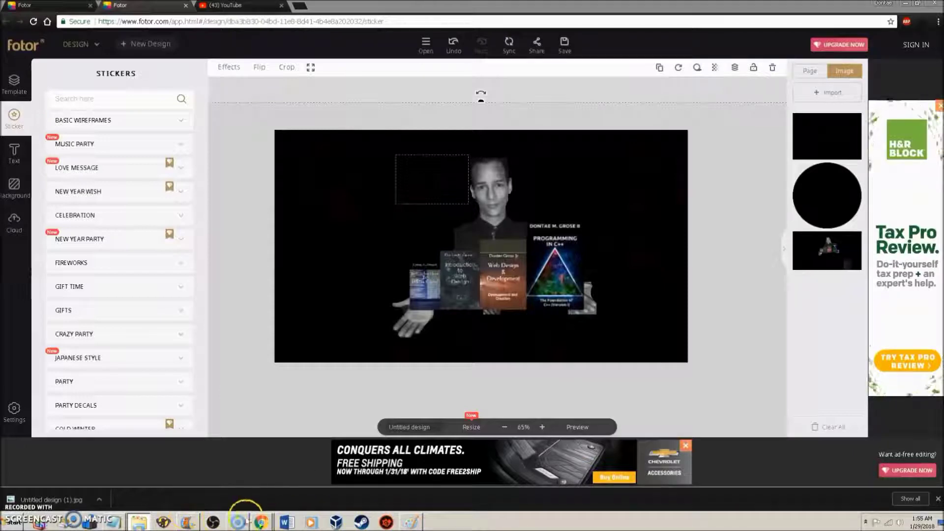
pyautogui.click(410, 522)
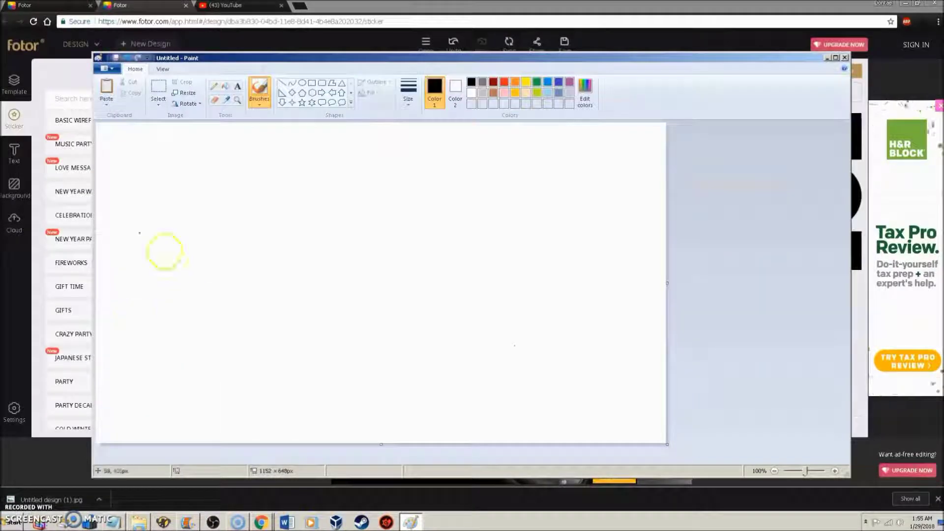
pyautogui.moveTo(0, 219)
pyautogui.mouseDown()
pyautogui.moveTo(281, 219)
pyautogui.moveTo(291, 162)
pyautogui.mouseUp()
pyautogui.click(247, 221)
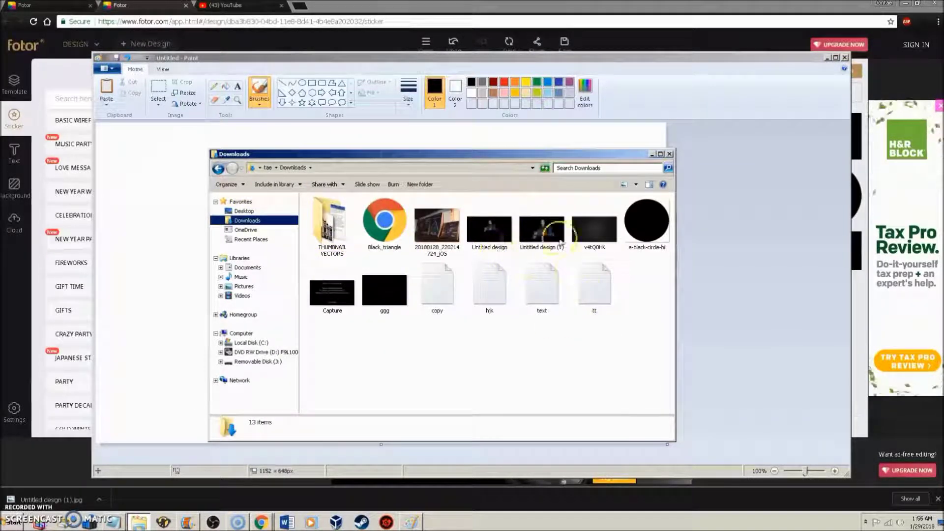
pyautogui.moveTo(540, 231); pyautogui.dragTo(196, 201)
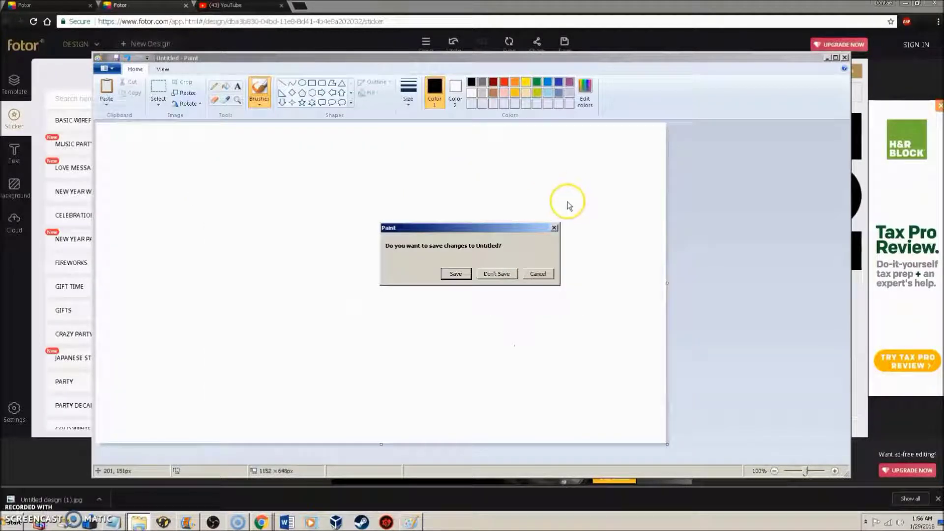
pyautogui.click(537, 273)
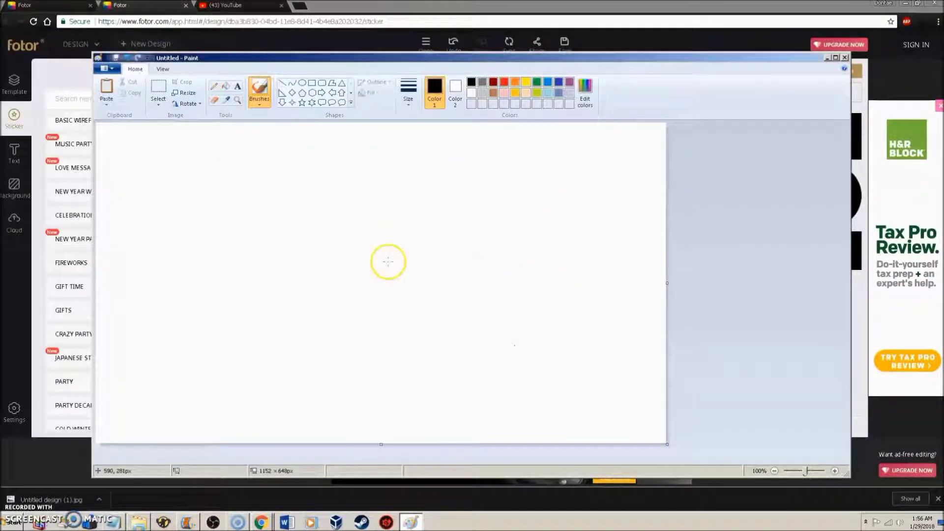
# Paste the "Untitled design (1)" image from the Downloads folder onto the Paint canvas
pyautogui.click(112, 103)
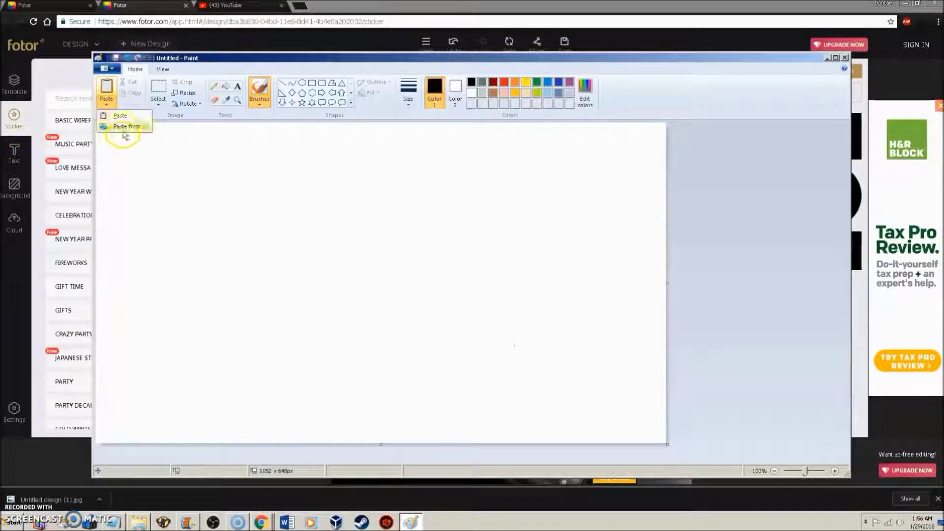
pyautogui.click(123, 127)
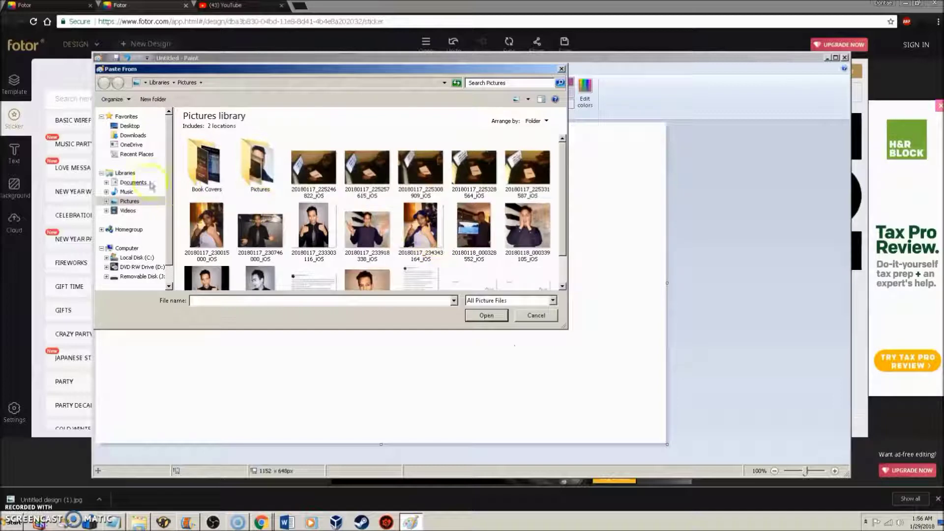
pyautogui.click(132, 135)
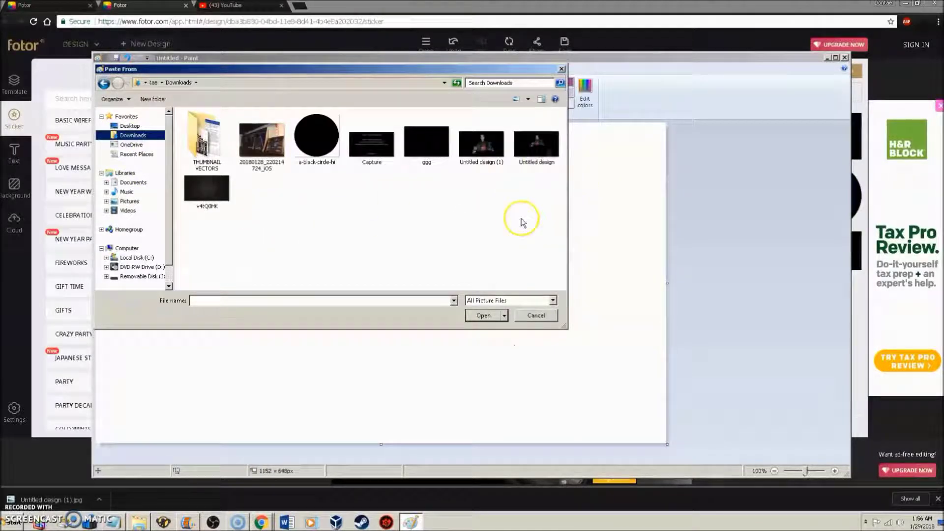
pyautogui.click(492, 165)
pyautogui.click(473, 314)
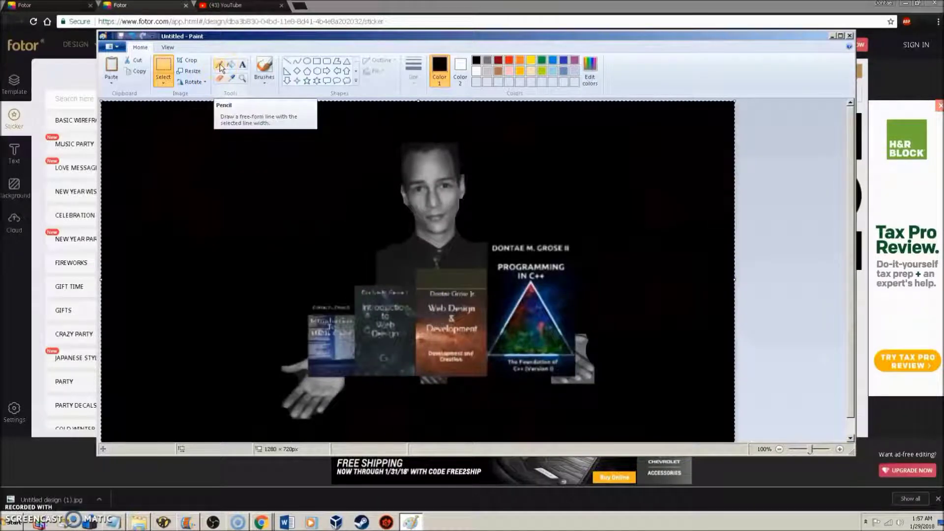
# Open the choice of brush types for painting on the pasted image
pyautogui.click(241, 66)
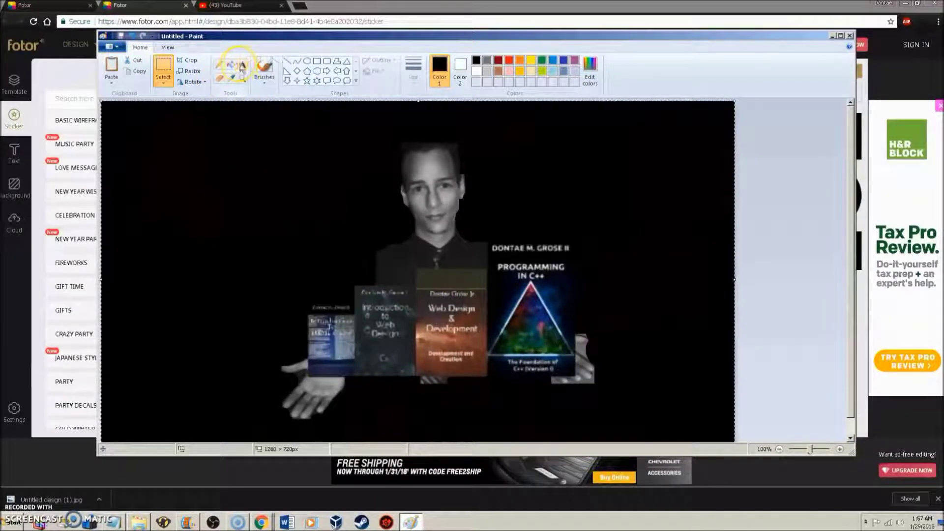
pyautogui.click(271, 84)
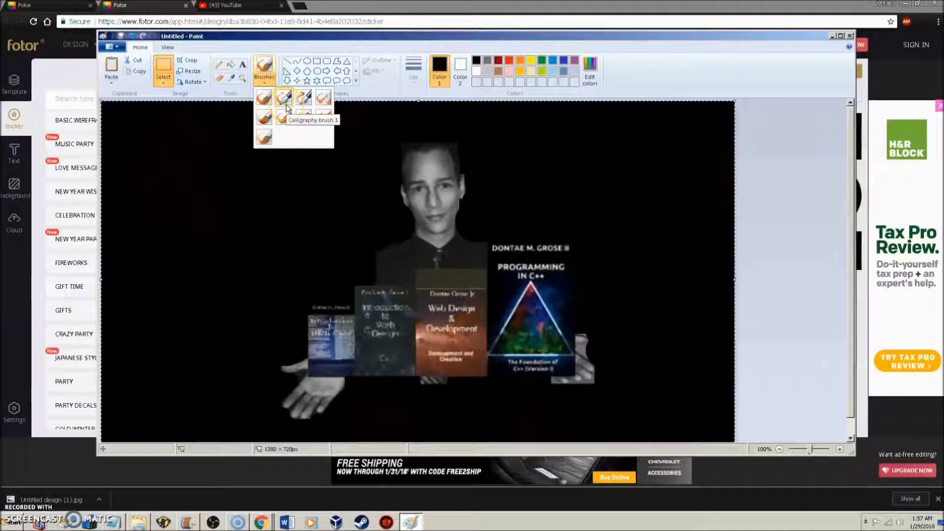